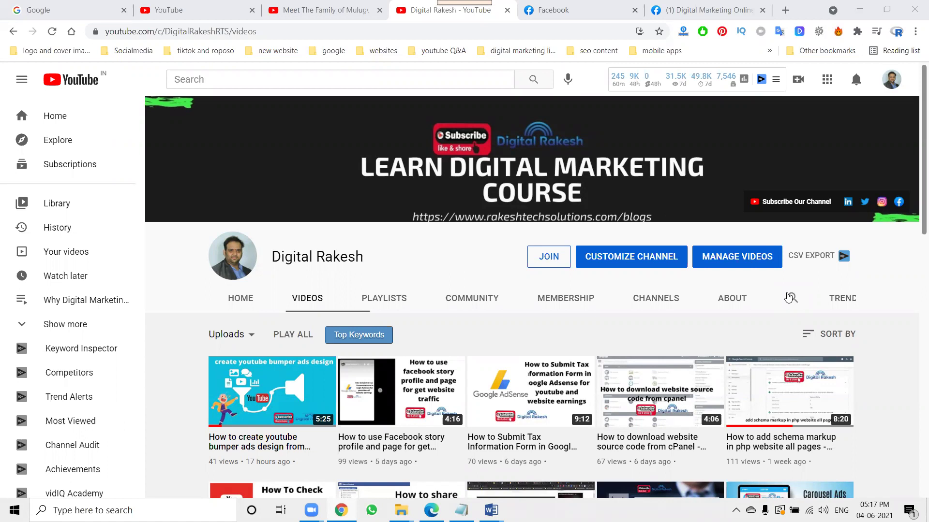
Step: Load rakeshtechsolutions.com in a new browser tab
click(784, 9)
text(ra)
key(Return)
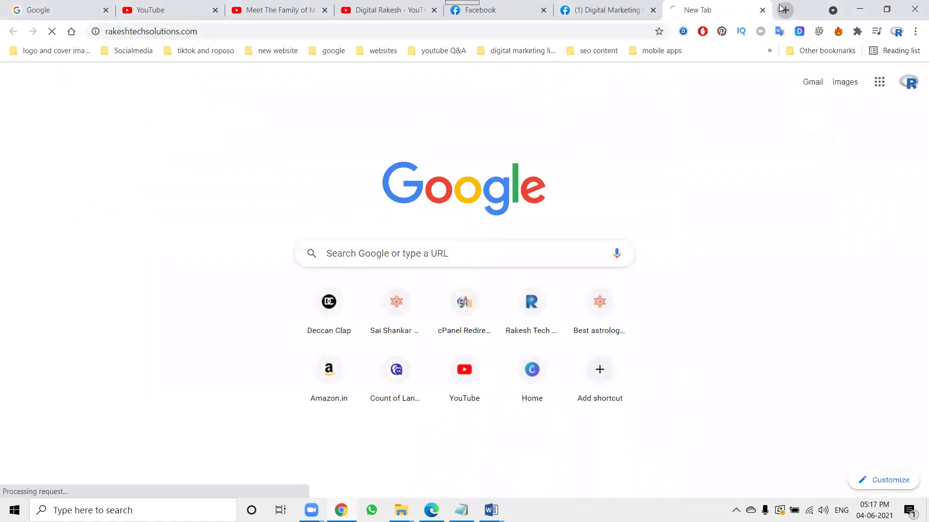
Step: Start a new post on the Digital Marketing Online Training Madhapur Page and preview open Word windows
click(610, 9)
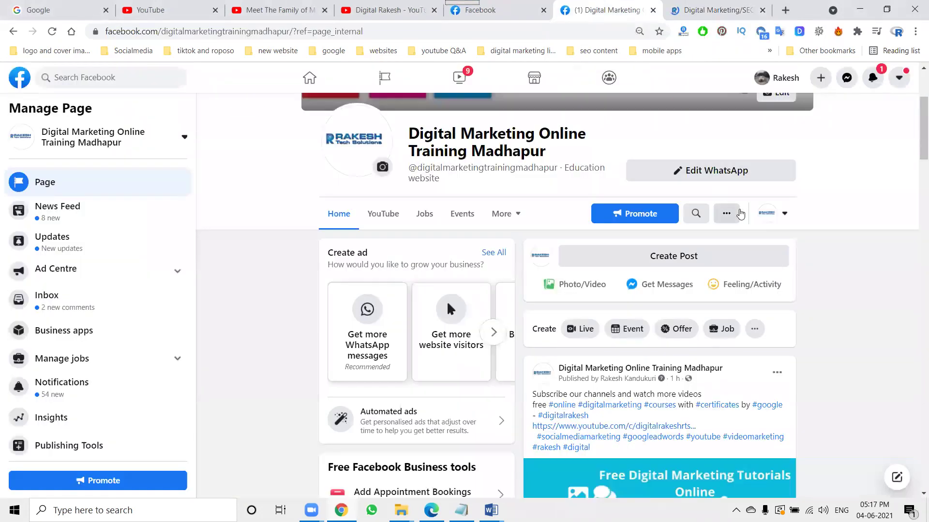
click(722, 258)
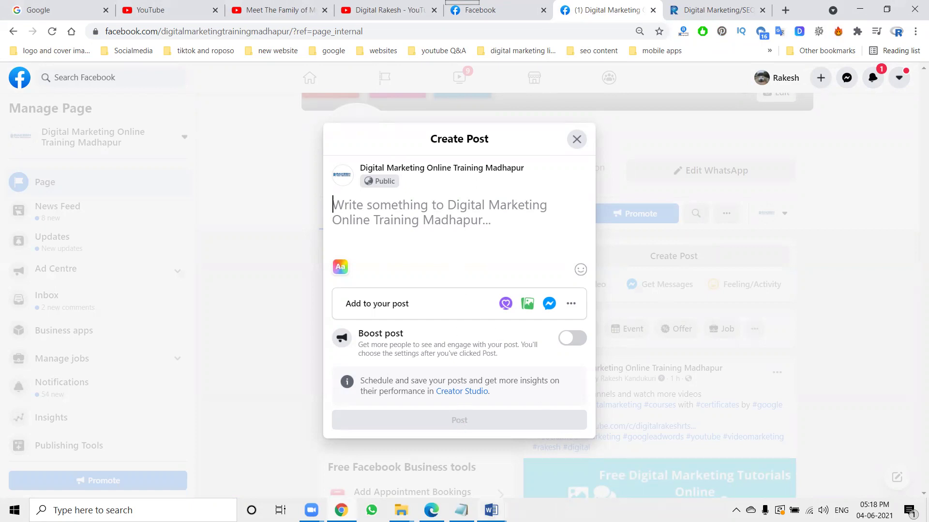
click(489, 508)
mouse_move(425, 457)
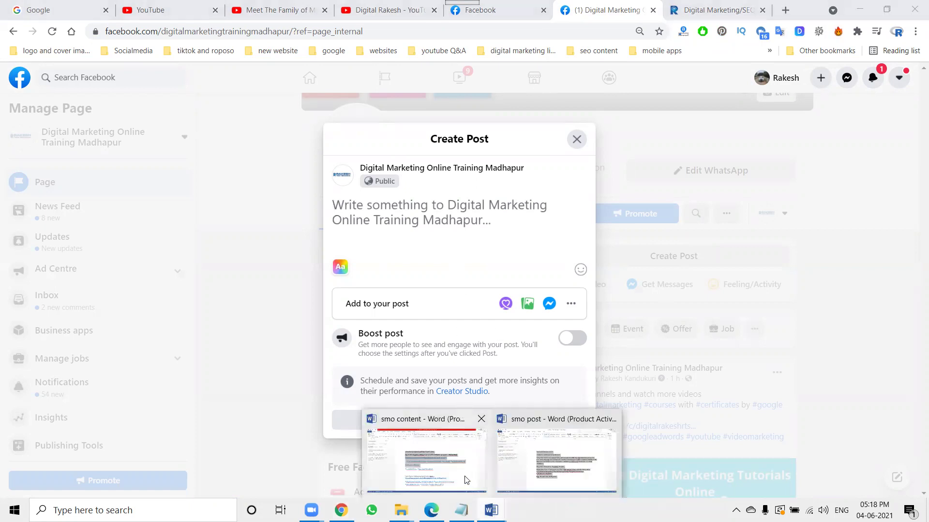
Step: Copy the courses text and hashtags through #wordpress from the 'smo content' document and return to Facebook
click(467, 479)
click(486, 286)
scroll(488, 290, down, 1)
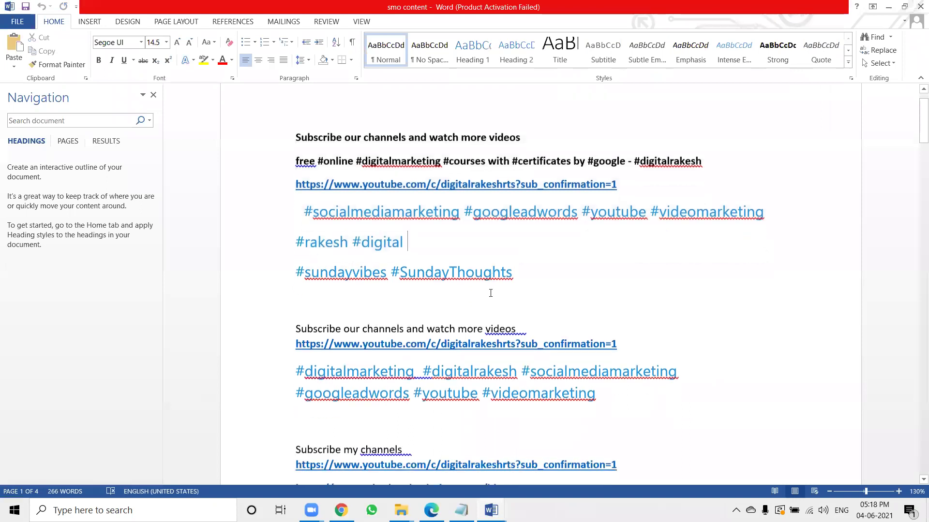
scroll(491, 294, down, 7)
scroll(307, 274, down, 3)
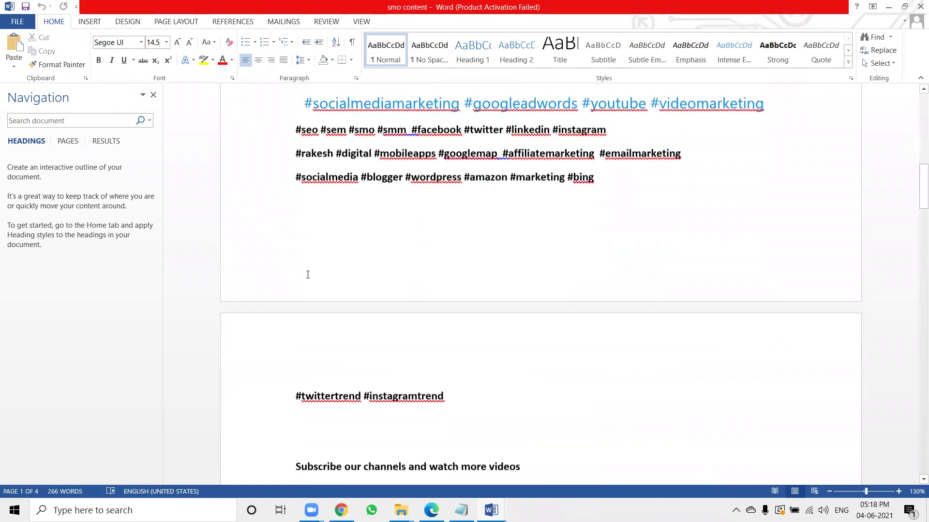
scroll(308, 276, down, 5)
scroll(308, 274, down, 1)
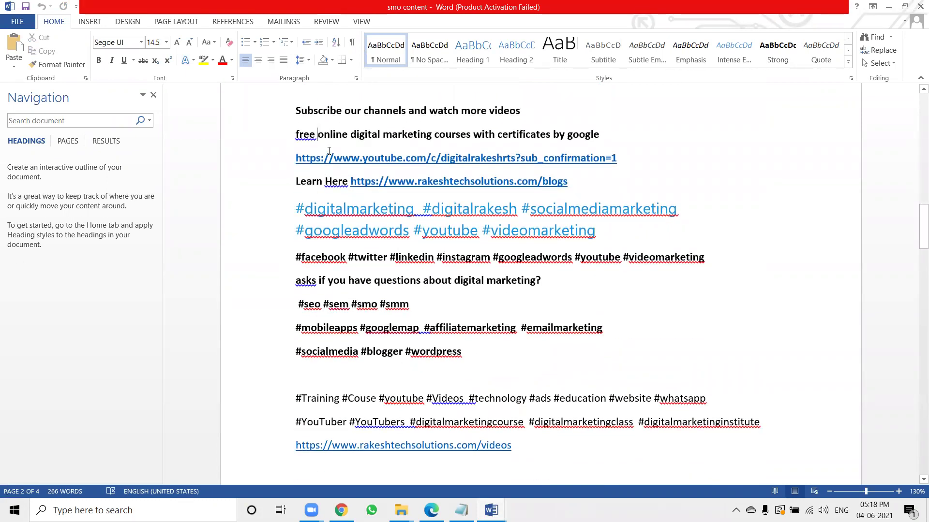
drag(318, 134, 487, 354)
key(ctrl+c)
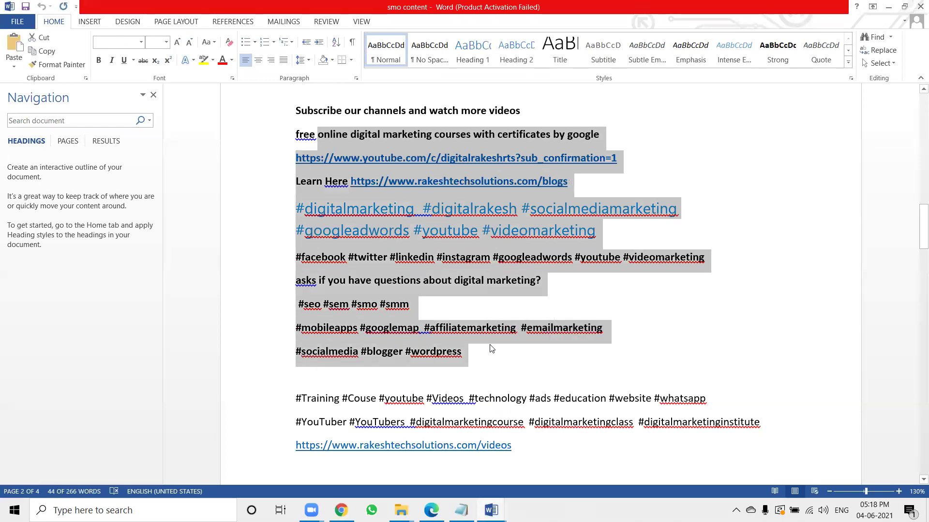
key(alt+Tab)
Step: Add a WhatsApp message button and a tutorials image to the post, then remove that image
click(570, 304)
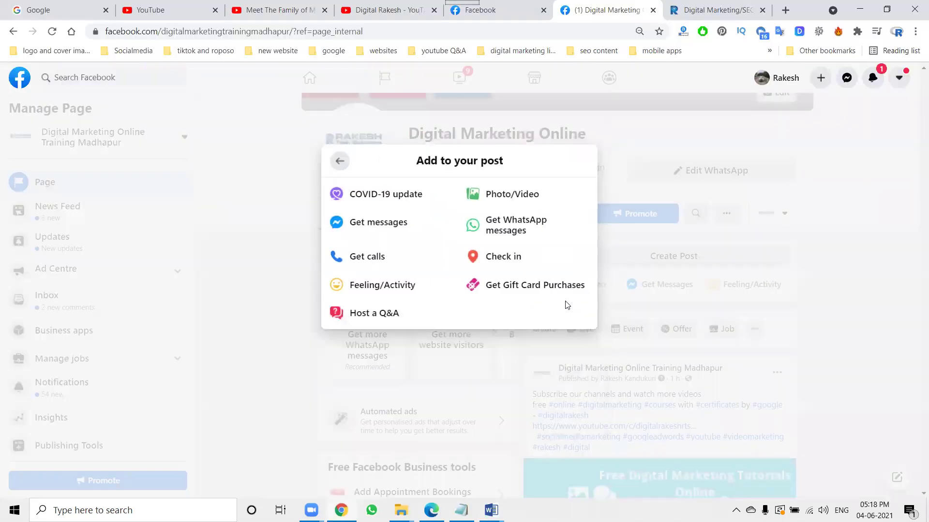
click(522, 236)
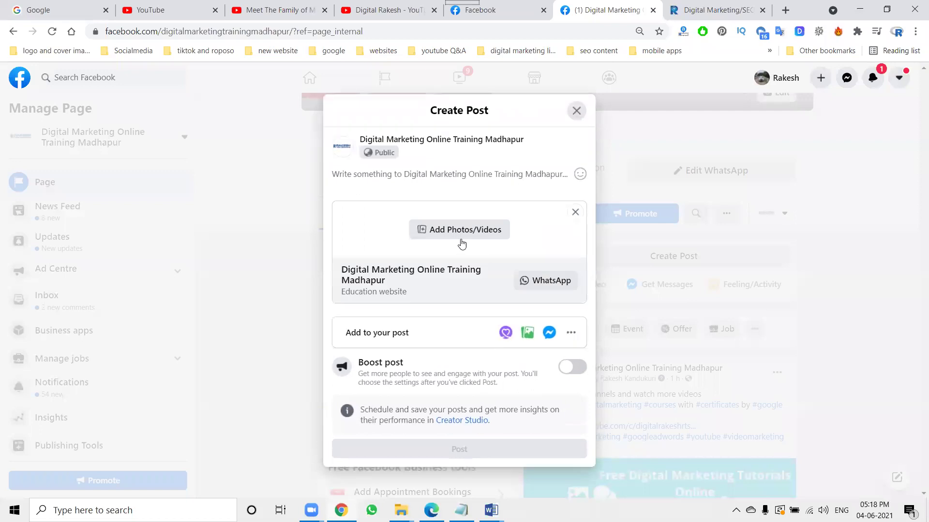
click(461, 230)
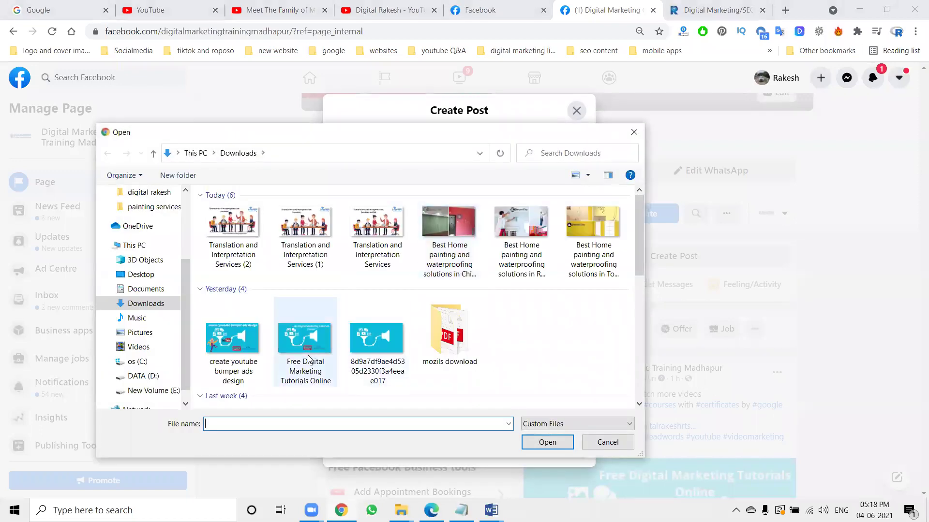
double_click(308, 357)
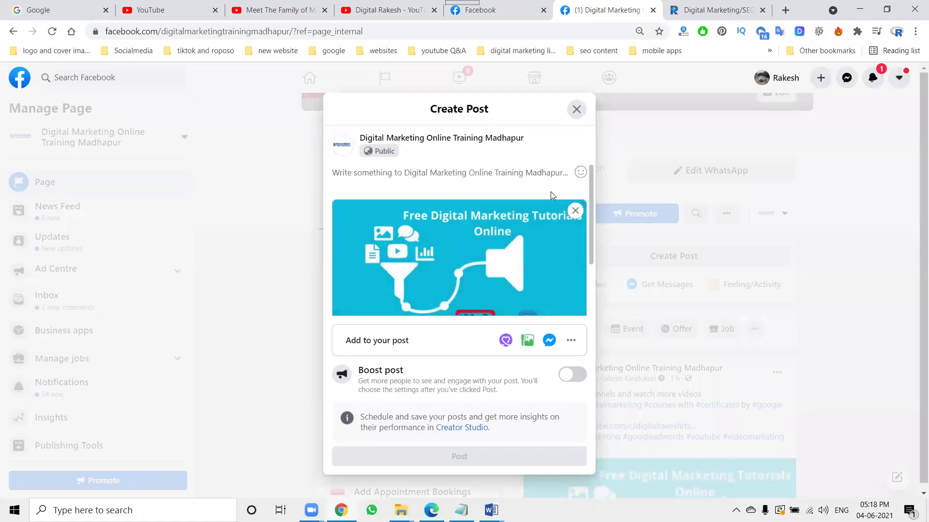
click(575, 210)
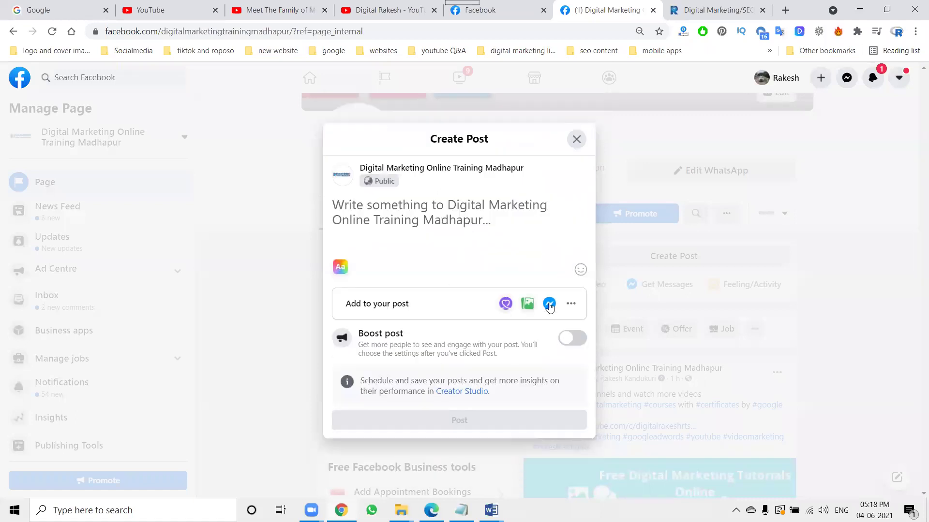
Step: Re-add the WhatsApp button and attach Learn Digital Marketing.jpg from E:\digital rakesh\2021
click(571, 303)
click(507, 232)
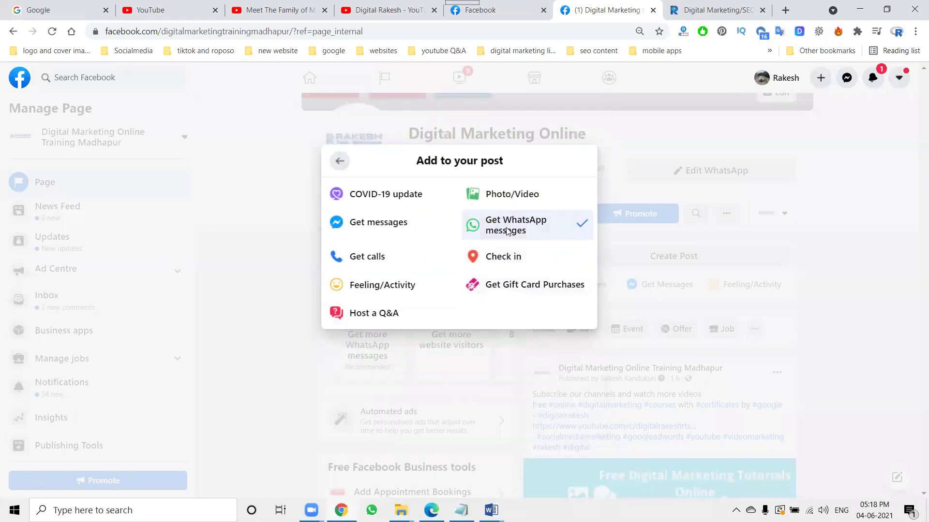
click(476, 235)
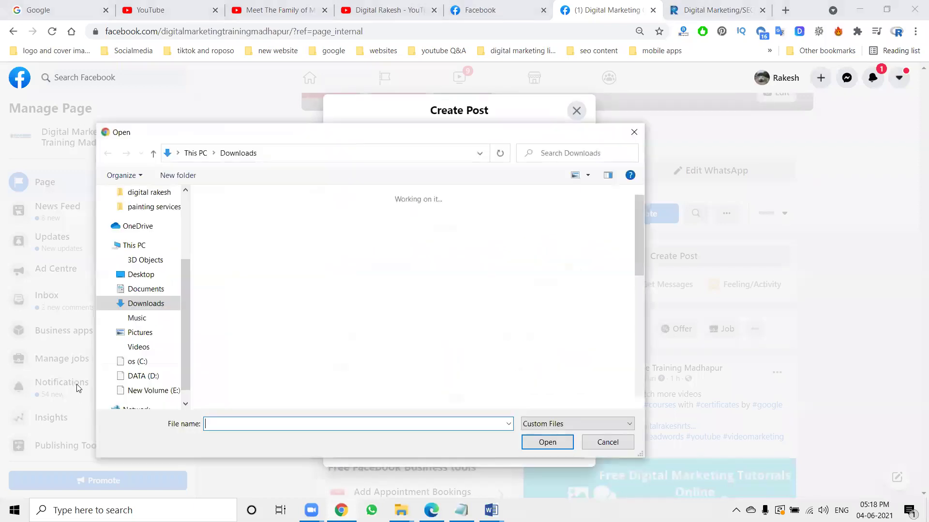
click(136, 390)
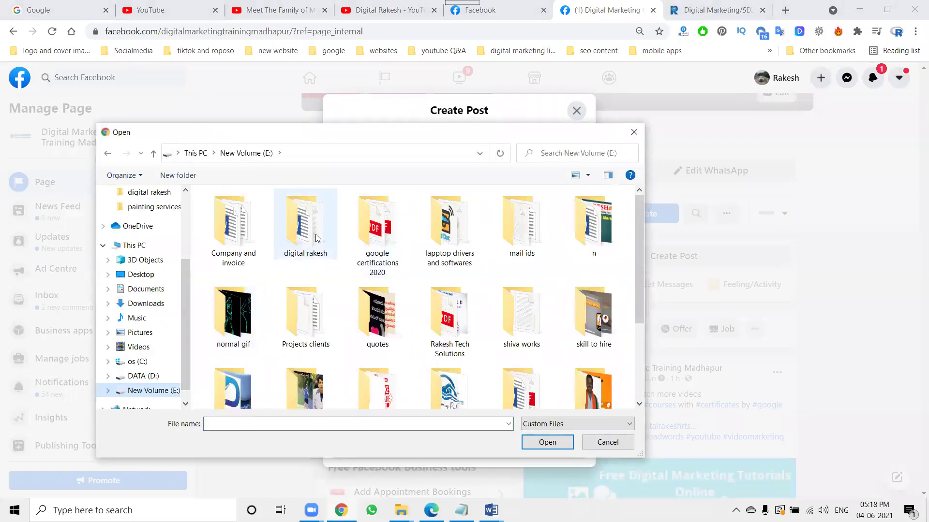
double_click(312, 233)
double_click(385, 228)
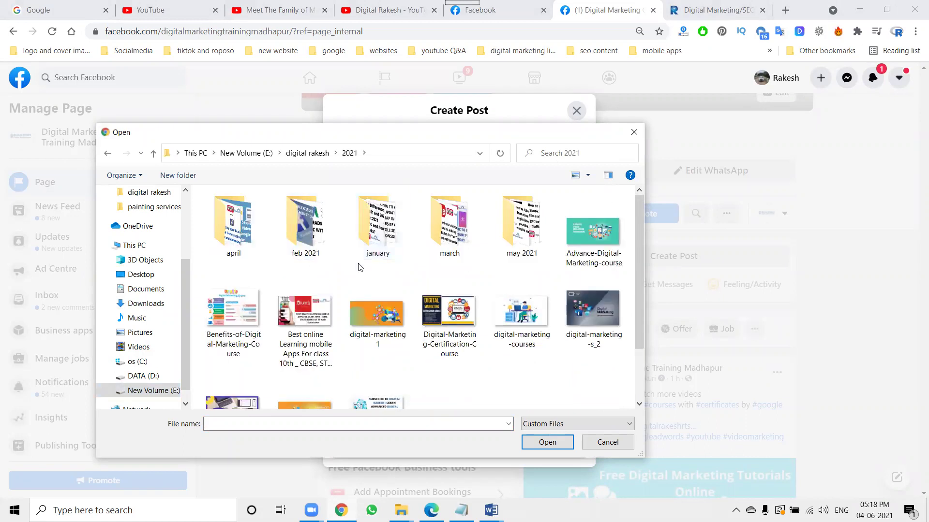
scroll(484, 241, down, 2)
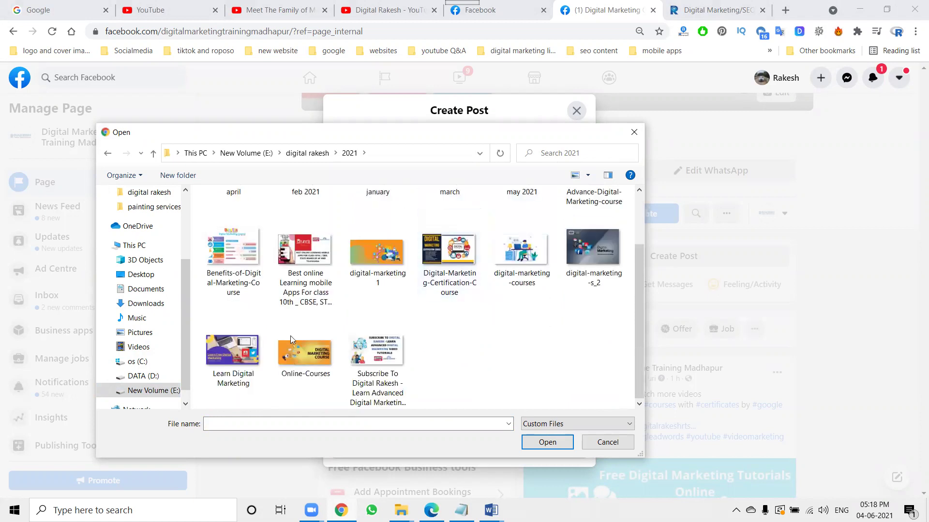
double_click(253, 360)
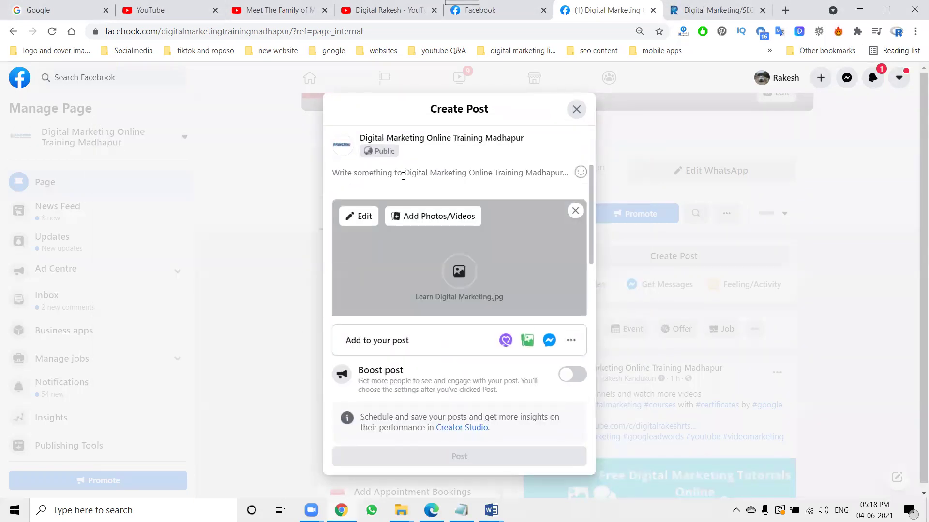
Step: Paste the prepared hashtag text into the post and publish it to the Page
key(ctrl+v)
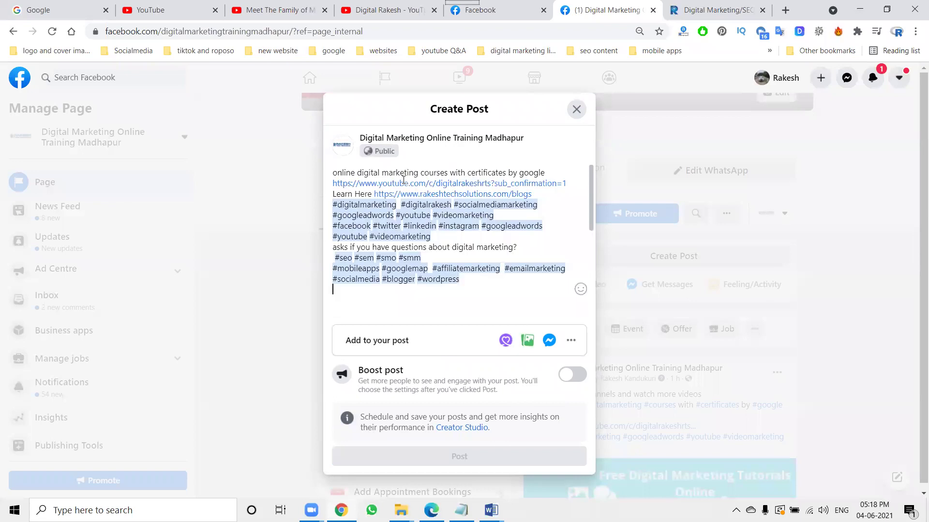
scroll(429, 254, down, 3)
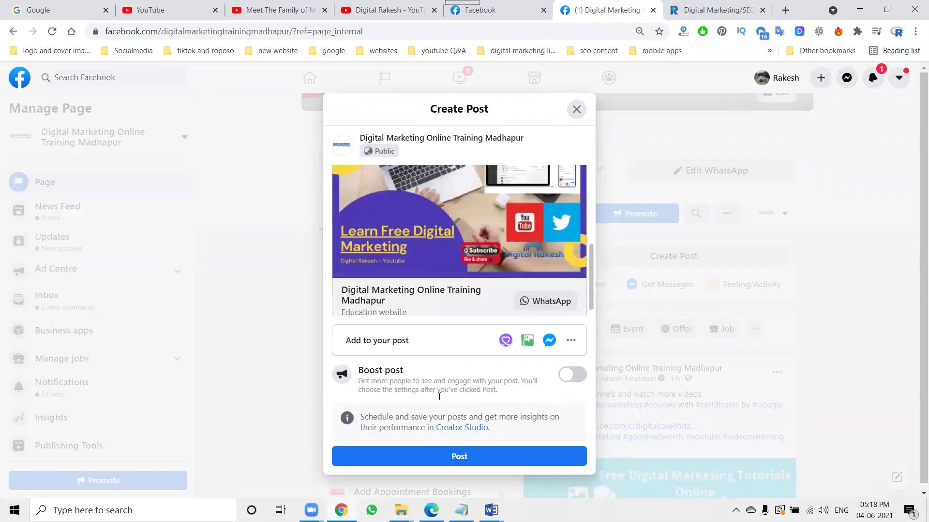
click(442, 440)
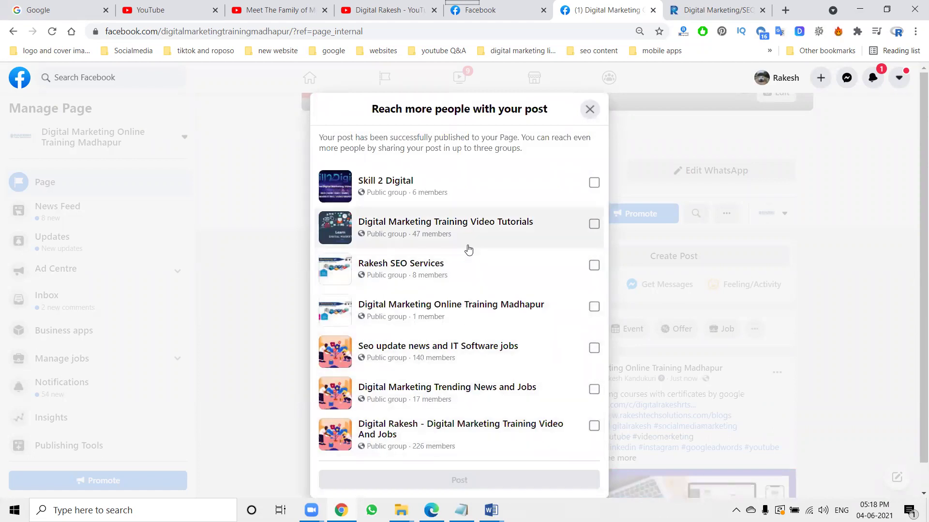
Step: Select the Digital Marketing Training Video Tutorials, Seo update news and Digital Rakesh groups
click(588, 227)
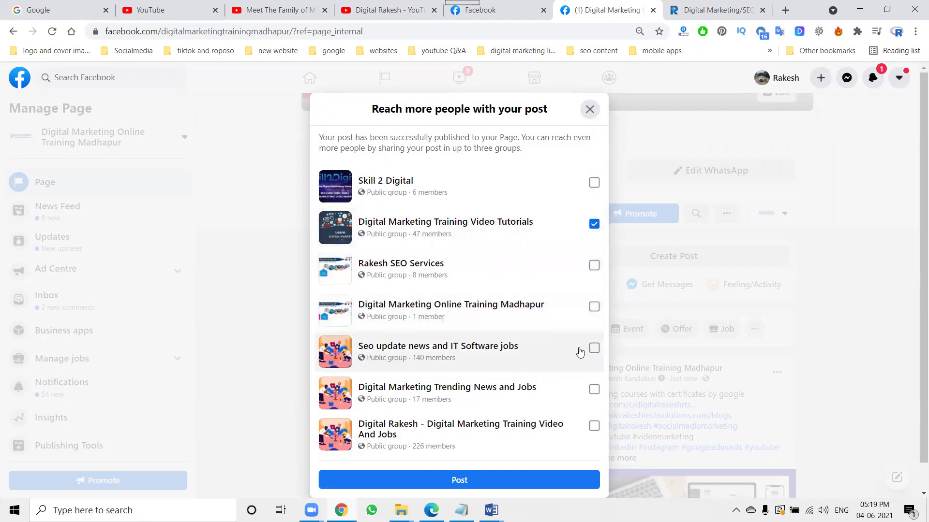
click(594, 349)
click(592, 428)
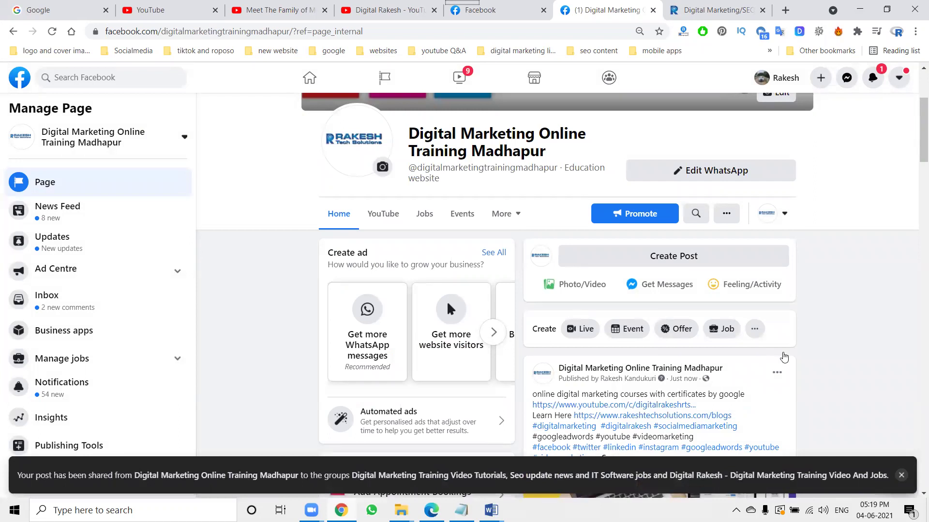
scroll(782, 361, down, 7)
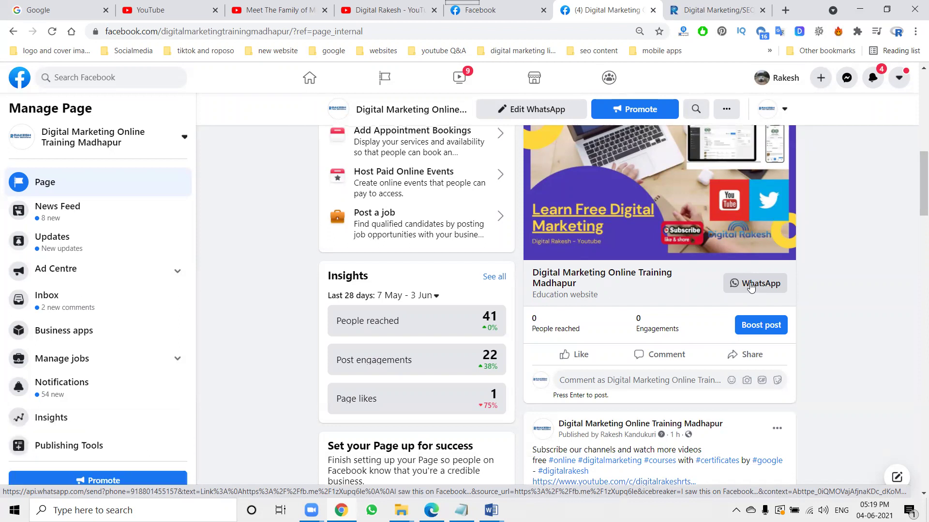
scroll(726, 285, up, 4)
scroll(719, 283, up, 4)
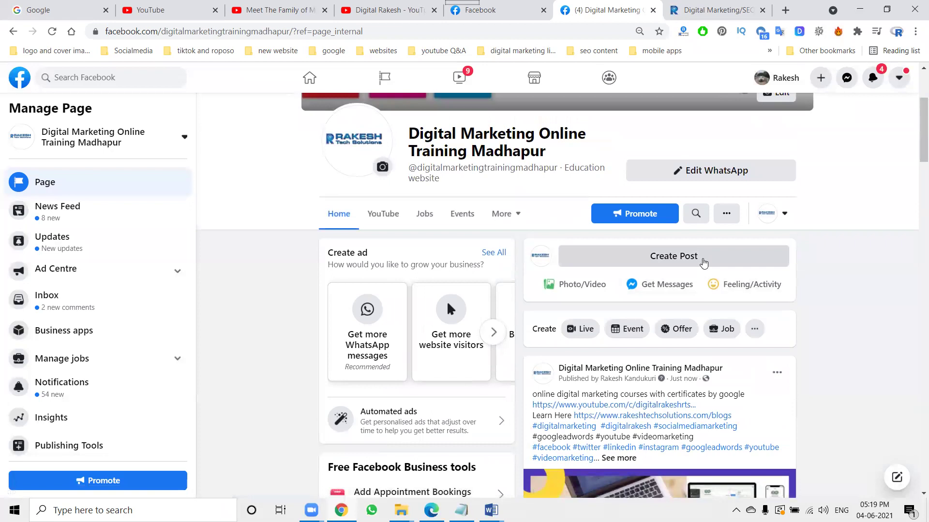
scroll(67, 348, down, 2)
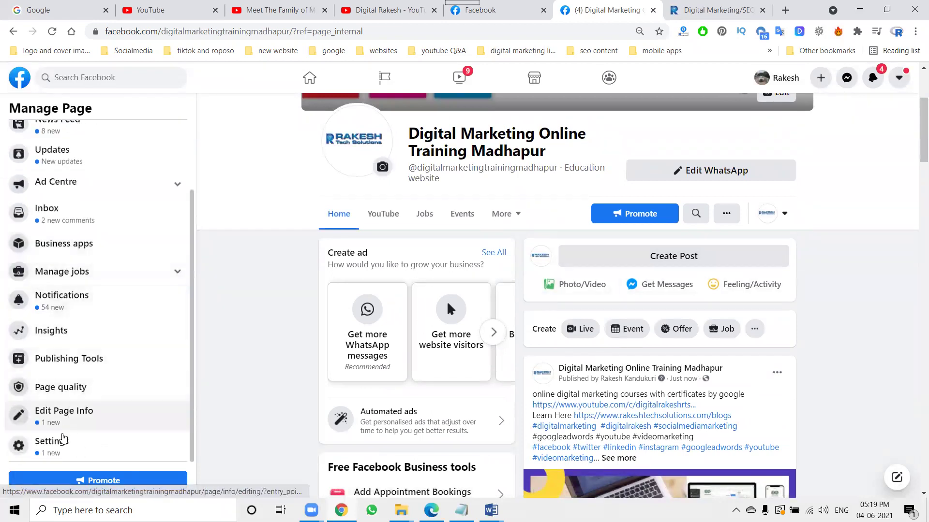
click(63, 441)
scroll(119, 329, down, 5)
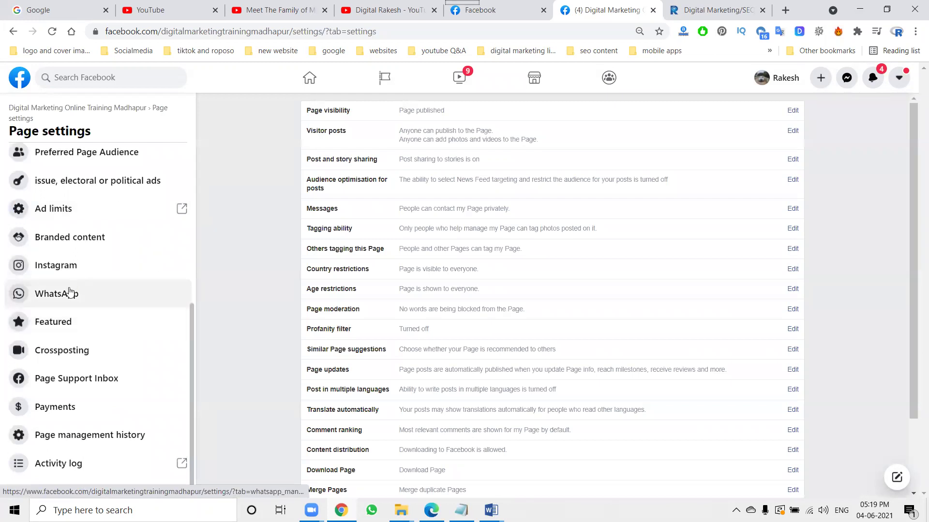
scroll(61, 218, up, 3)
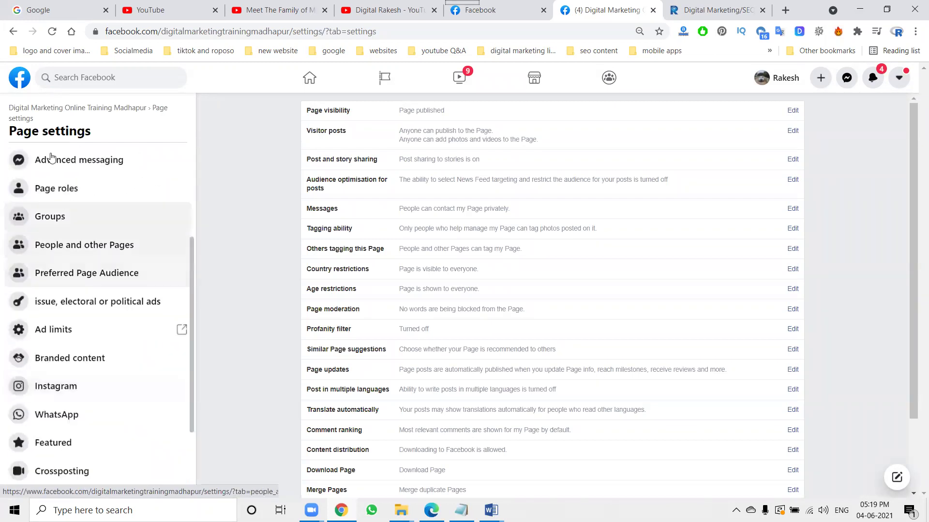
click(45, 108)
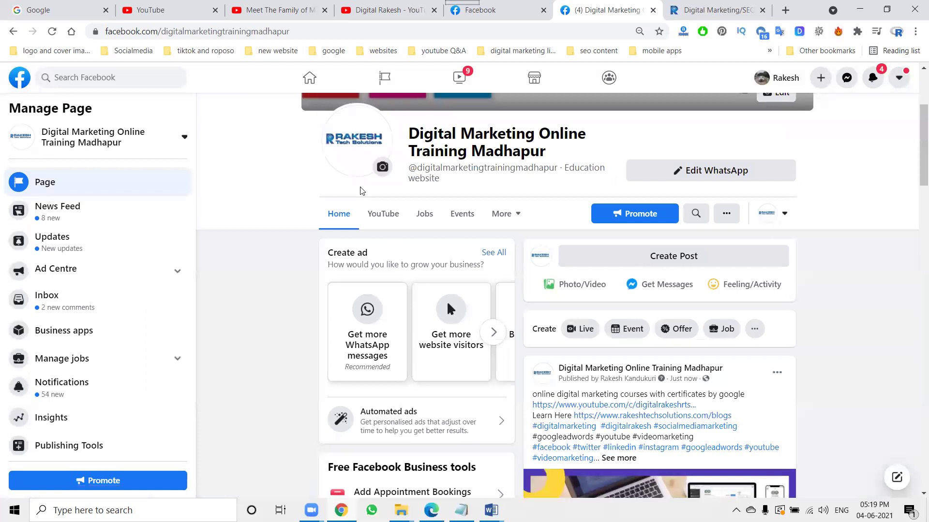
Step: Start another Page post and list its additional add-to-post options
click(668, 258)
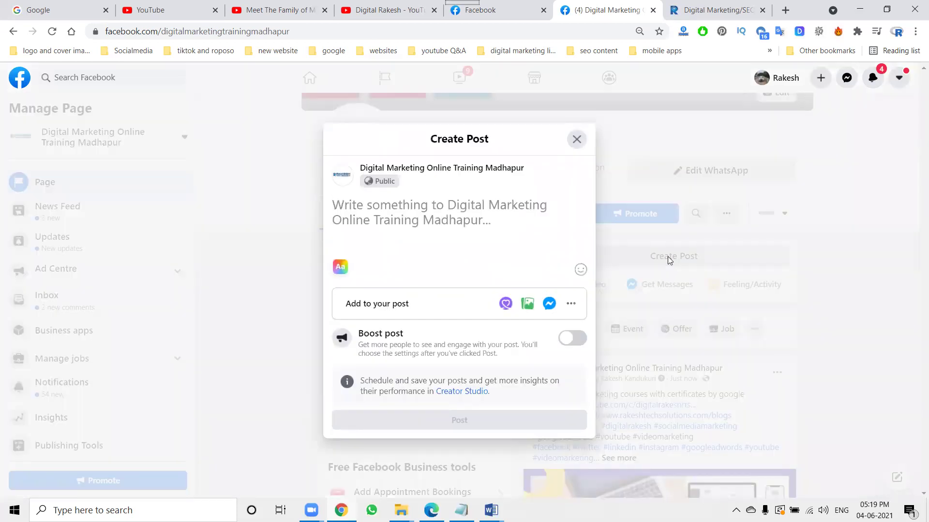
click(574, 304)
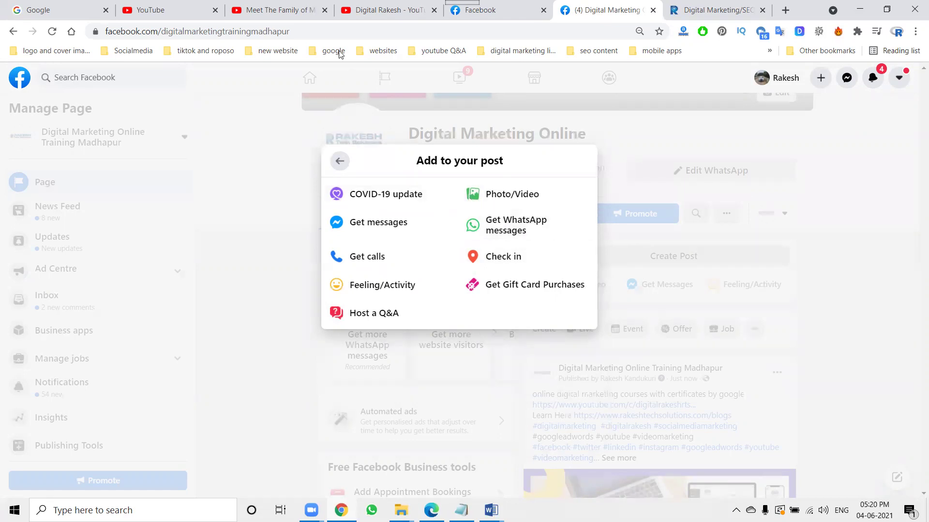
click(382, 10)
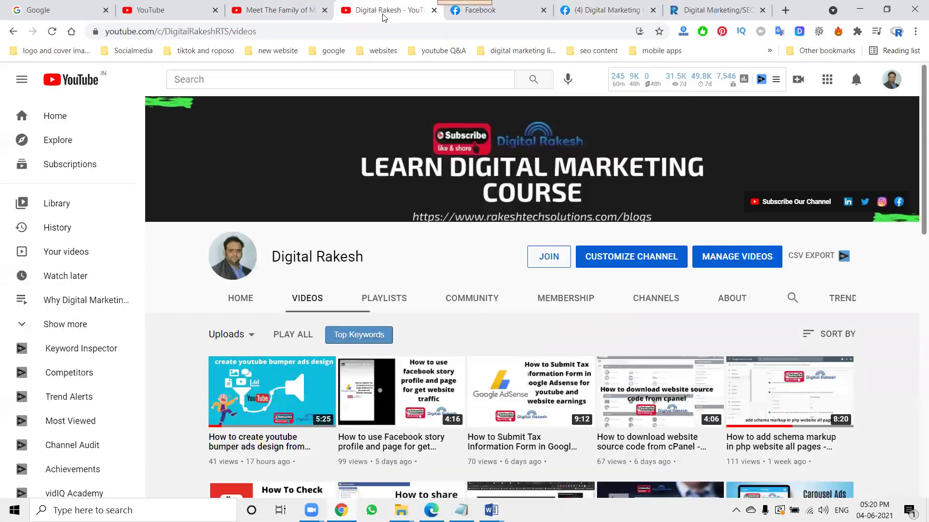